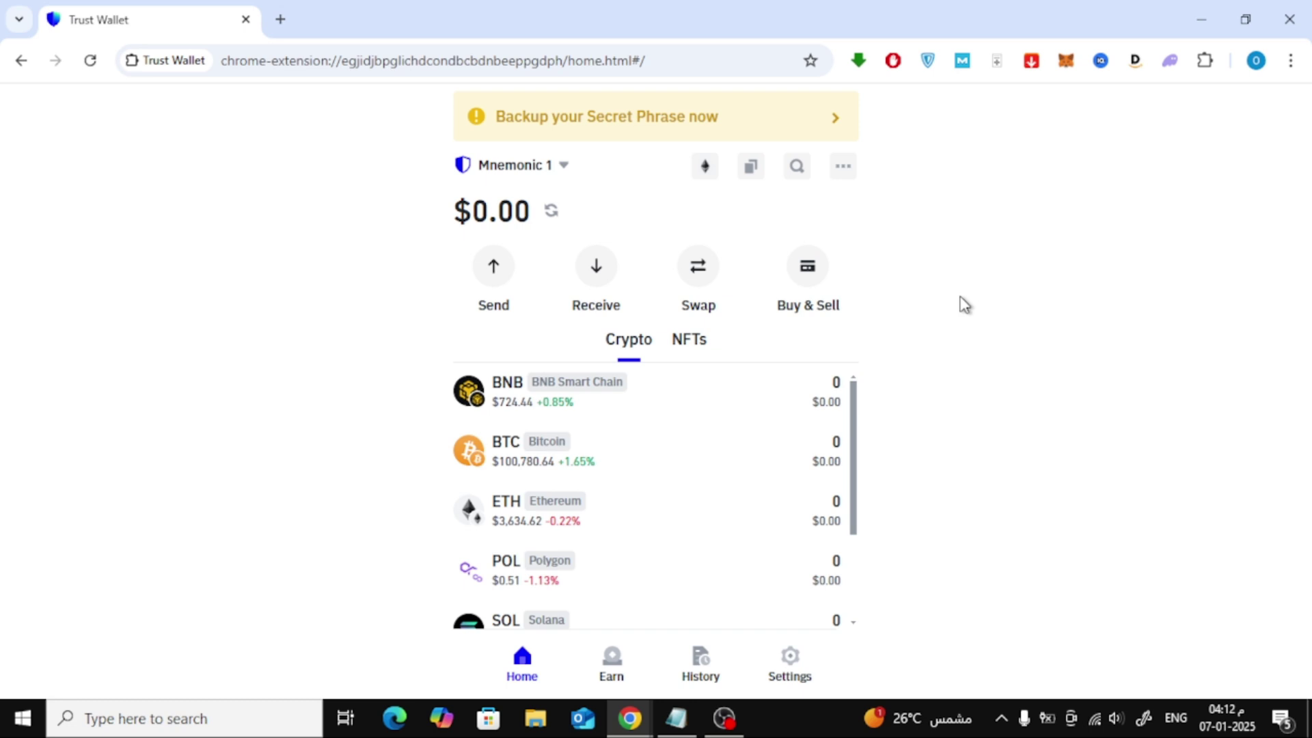
Step: Copy the Phantom account's Solana receive address to the clipboard
left_click(1170, 62)
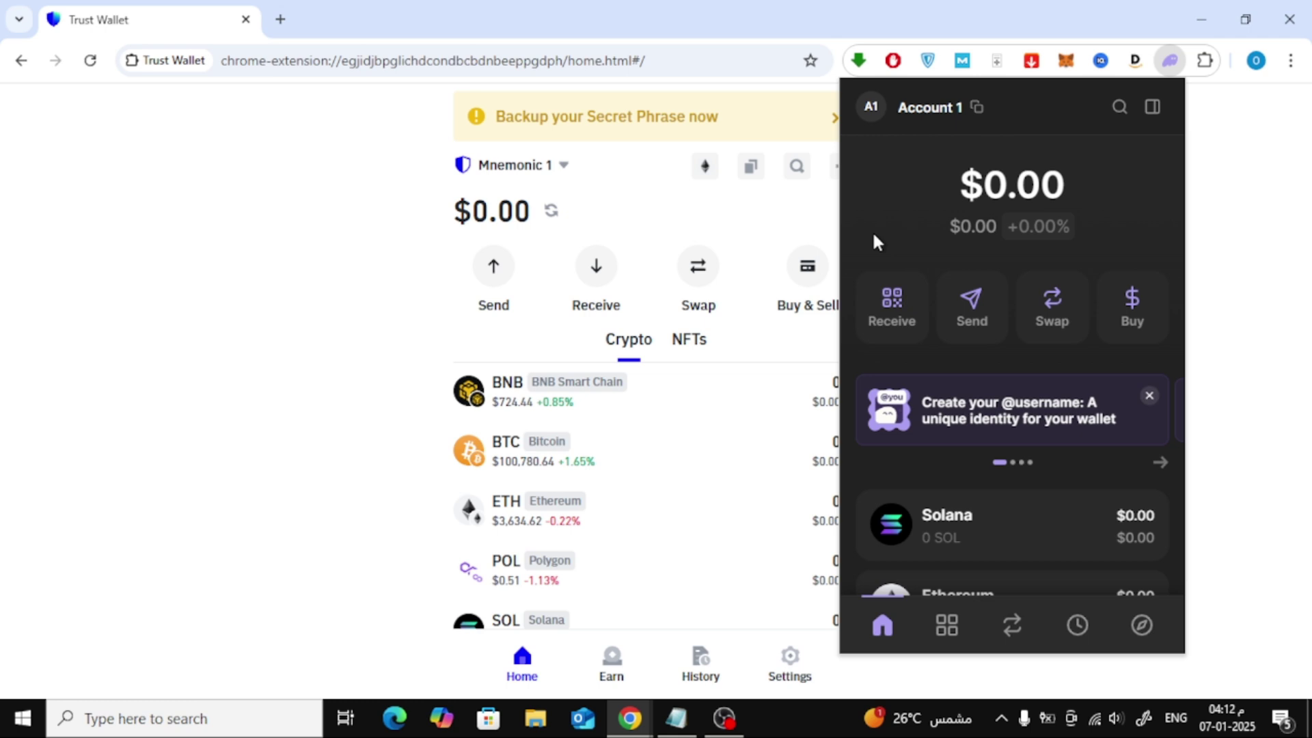
left_click(892, 308)
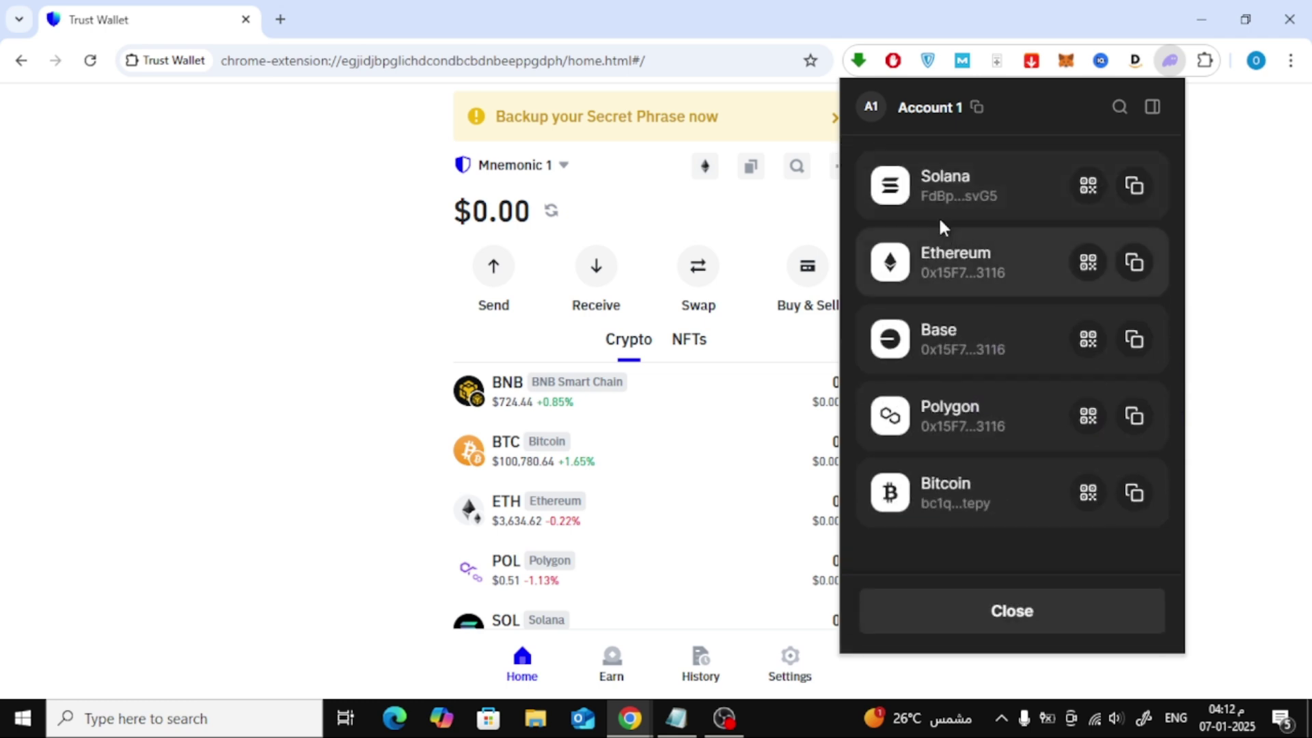
left_click(996, 195)
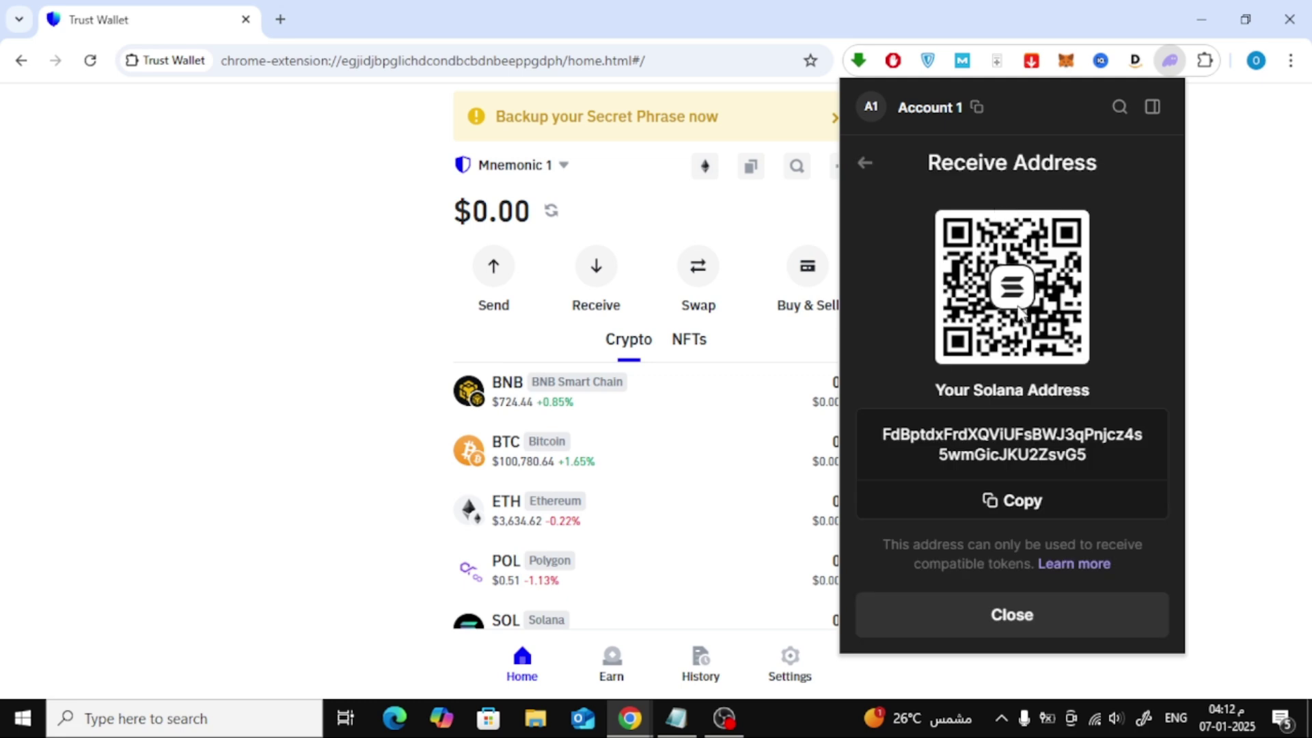
left_click(1017, 503)
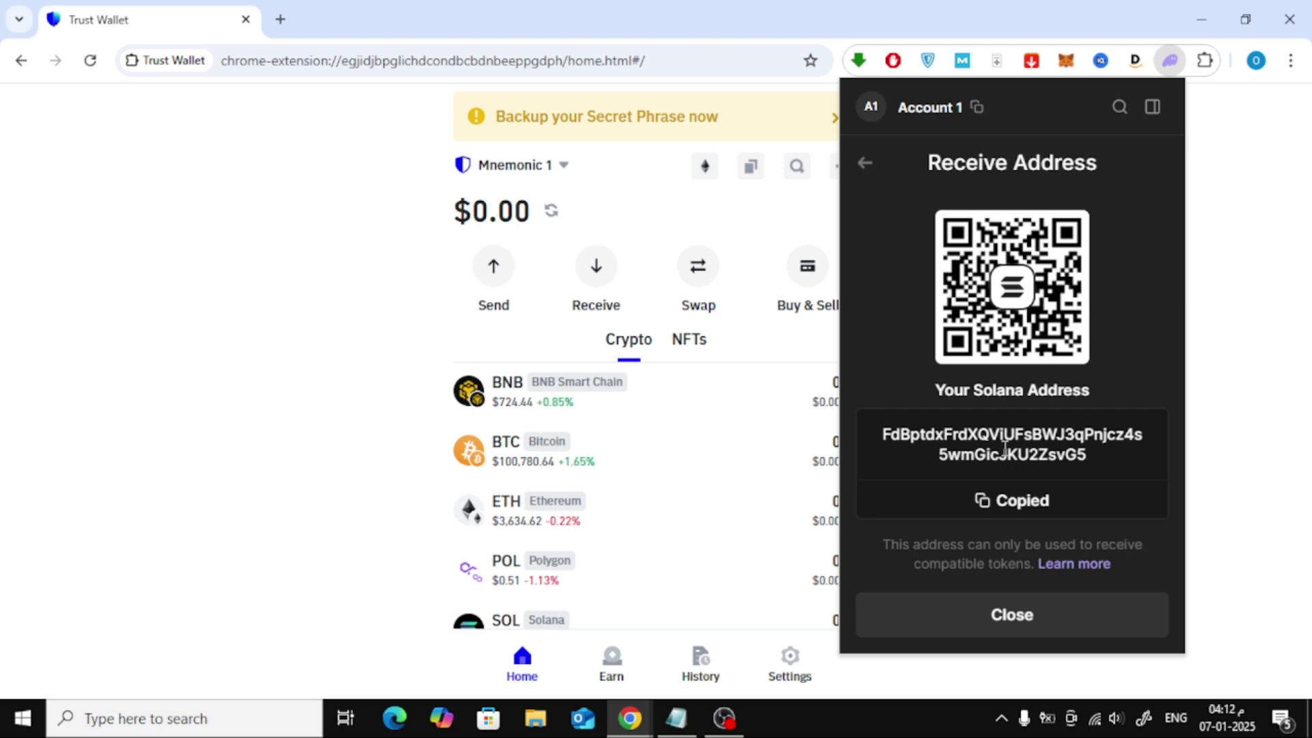
scroll(708, 317, "down", 2)
scroll(381, 258, "up", 2)
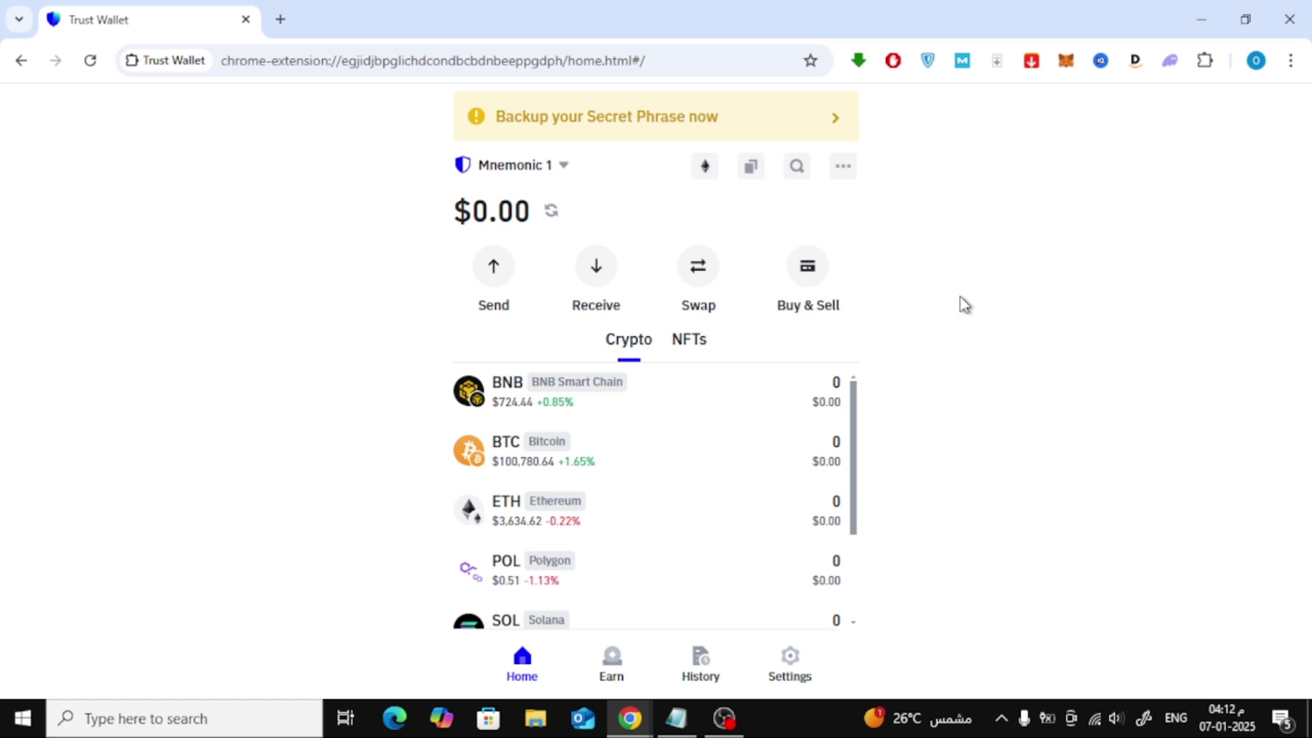
Step: Start a SOL send in Trust Wallet and paste the copied Phantom address as recipient
left_click(495, 271)
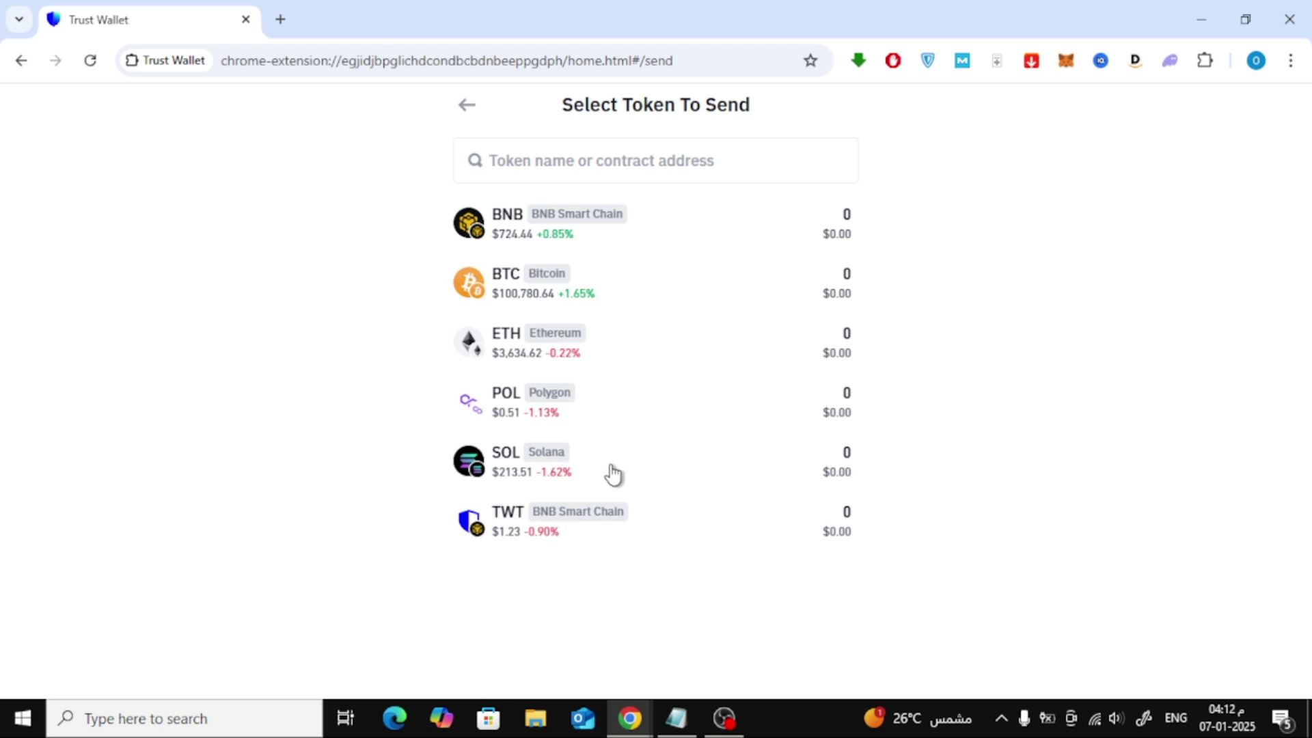
left_click(684, 472)
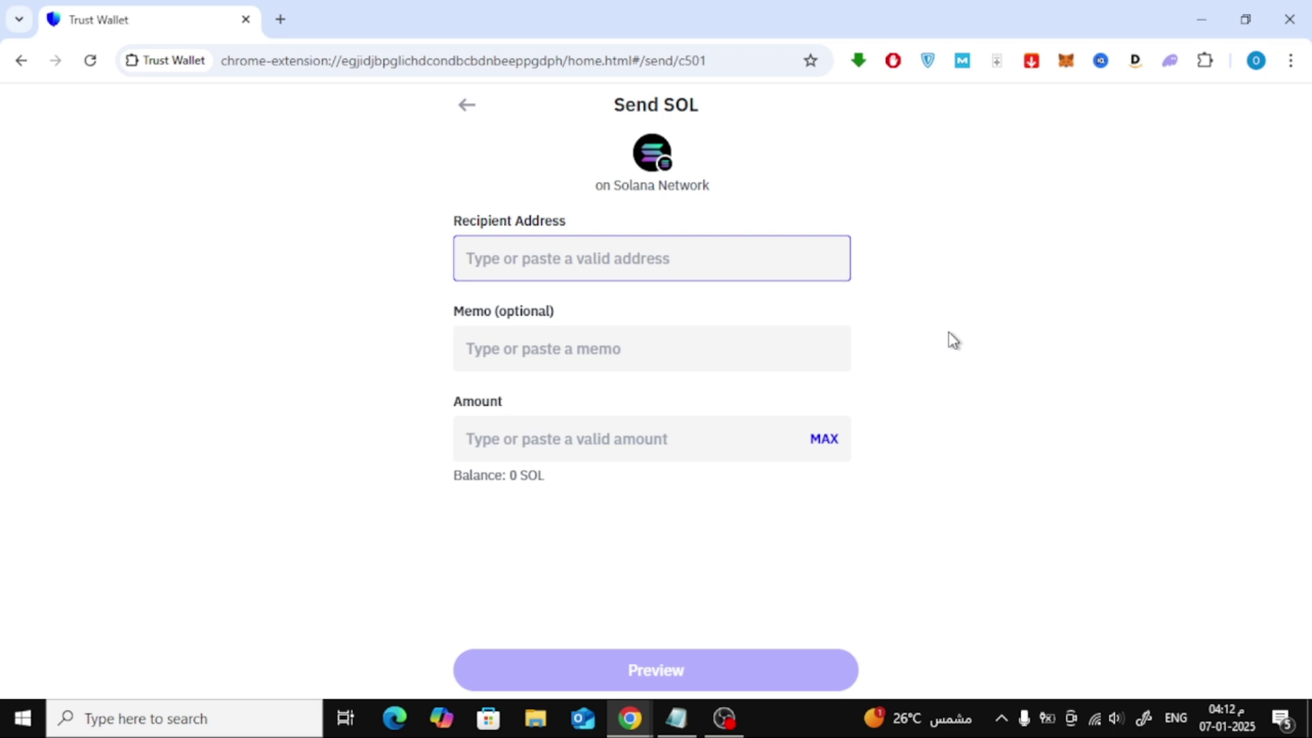
key("ctrl+v")
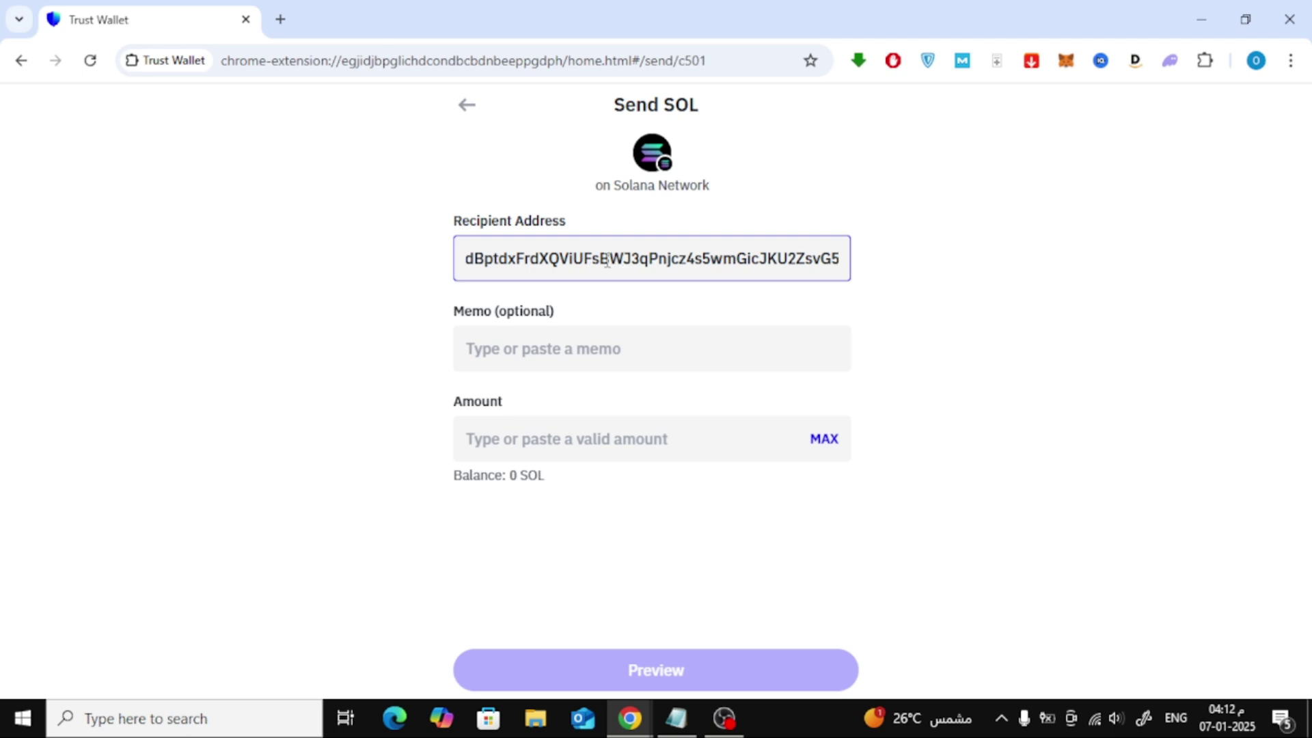
Step: Enter an amount of 0.02 SOL in the send form
left_click(569, 438)
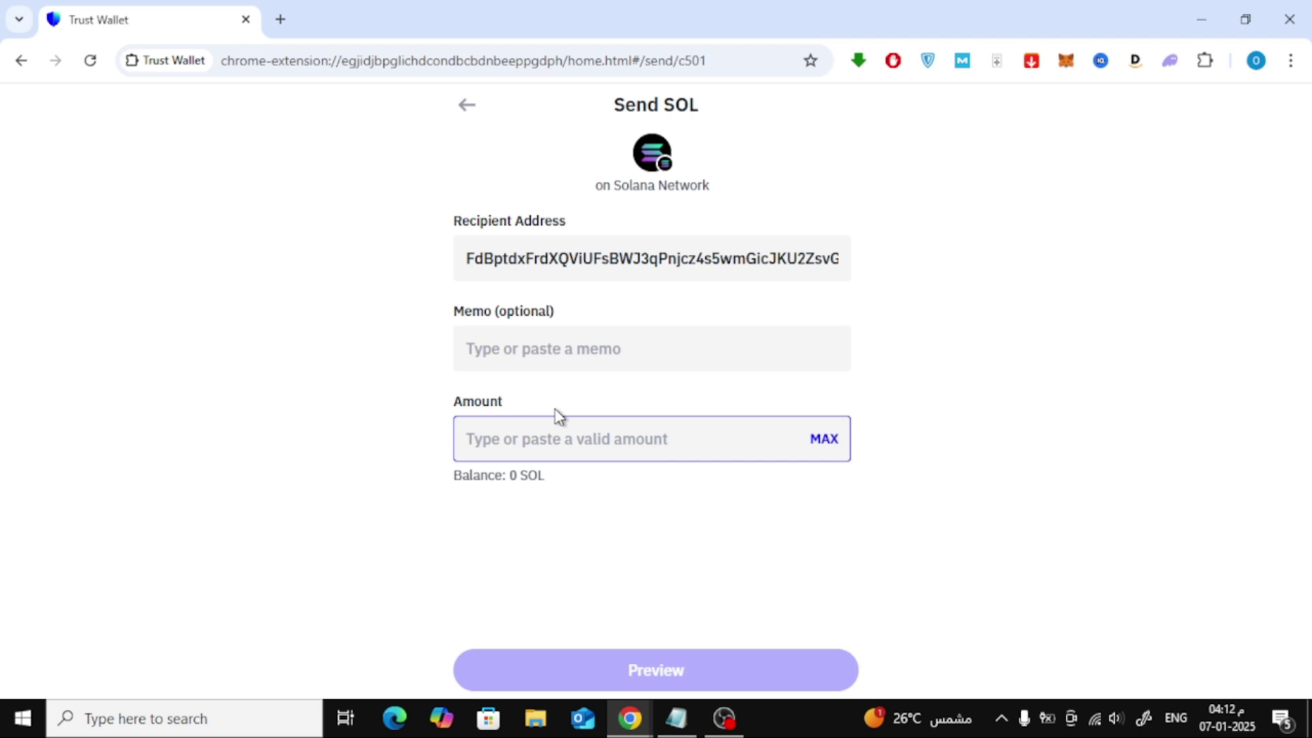
type("0.02")
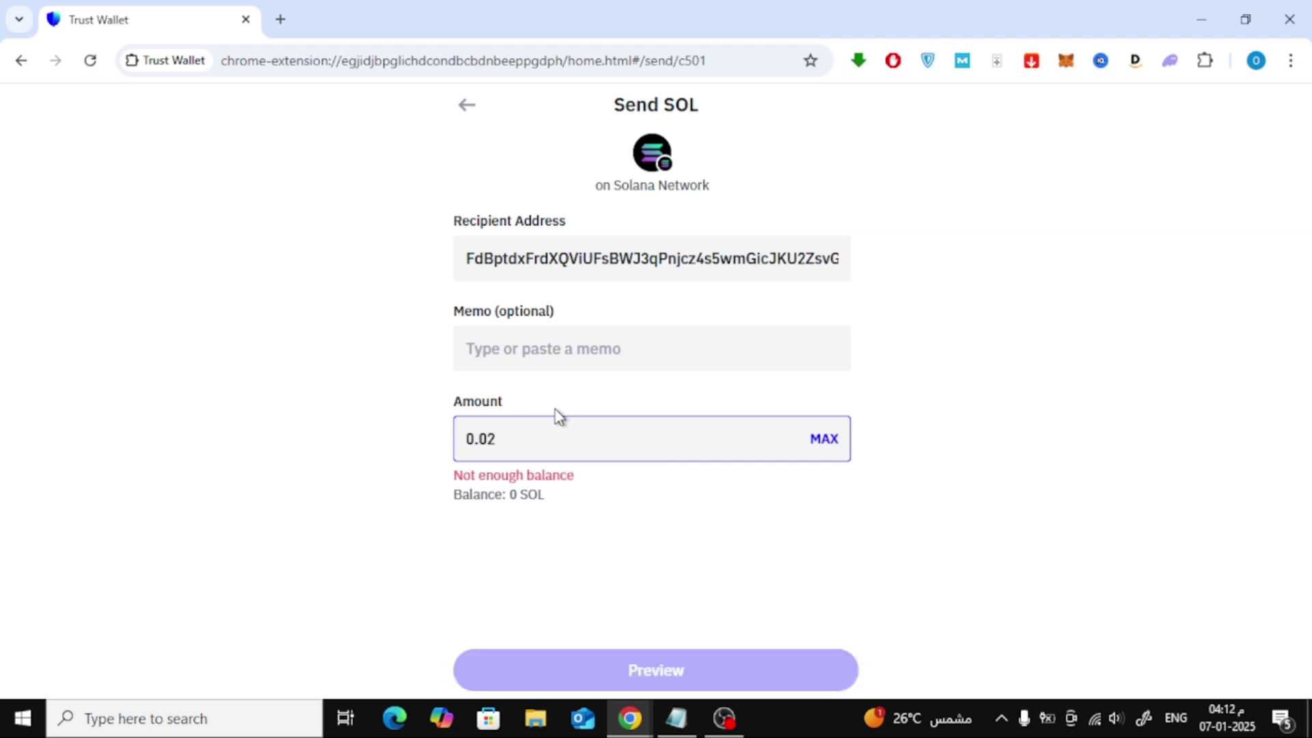